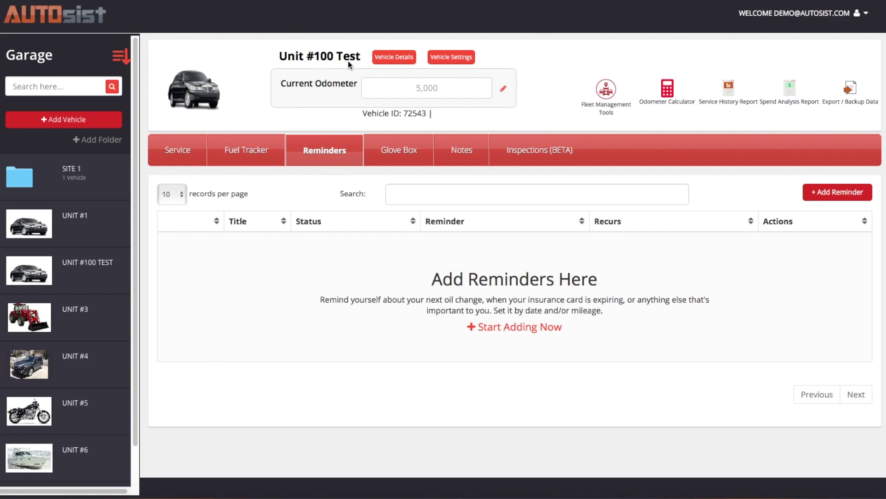
Start a new reminder for Unit #100 Test titled "Test Oil Change", dated Aug 13, 2017, with an odometer of 10000
left_click(838, 198)
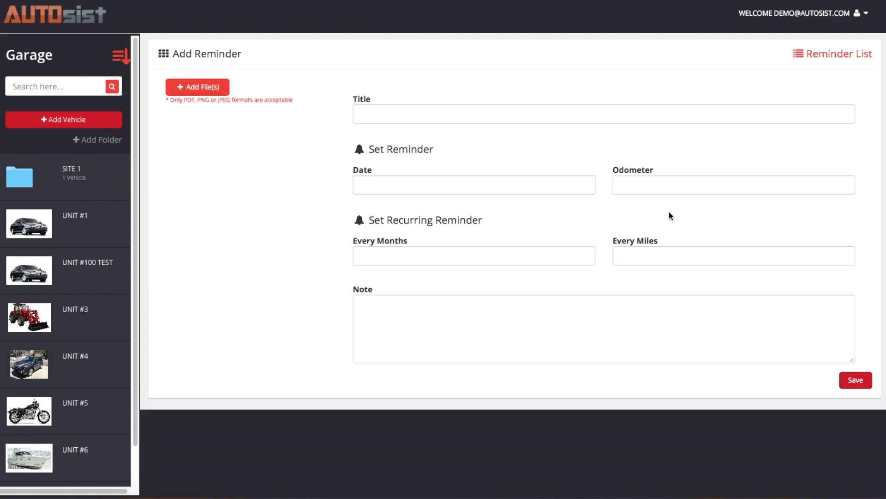
left_click(421, 119)
type("Test Oil Change")
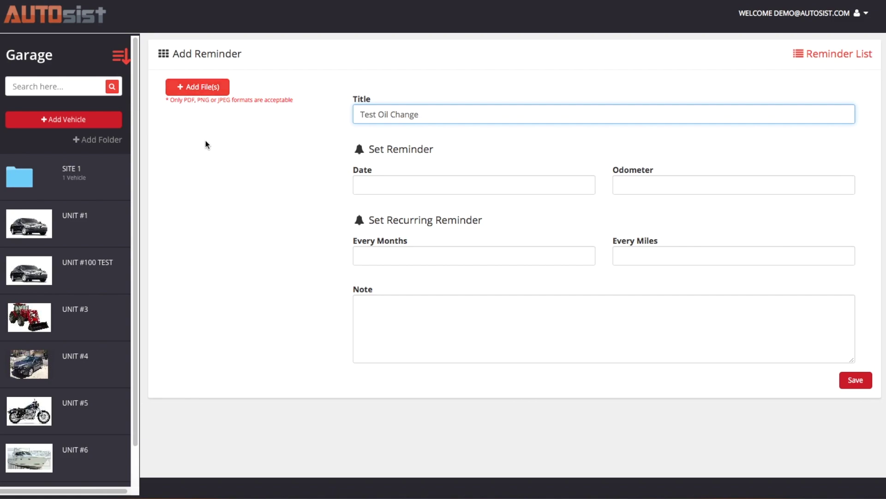
left_click(370, 187)
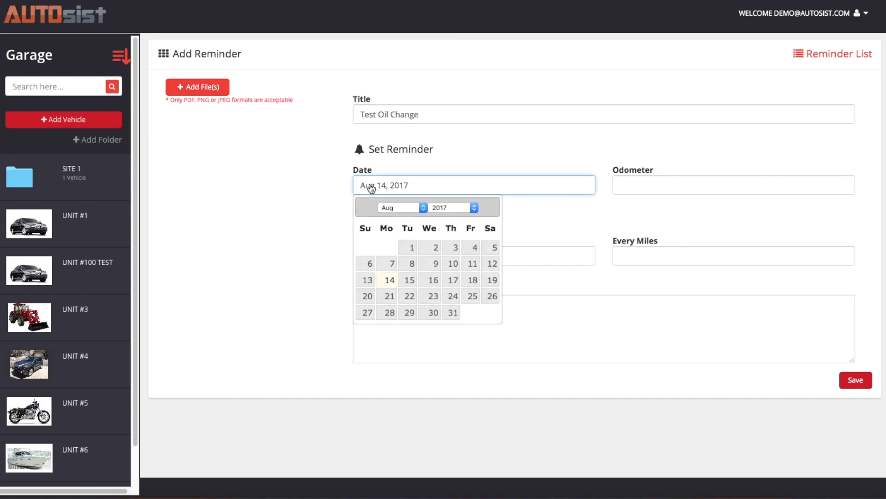
left_click(367, 280)
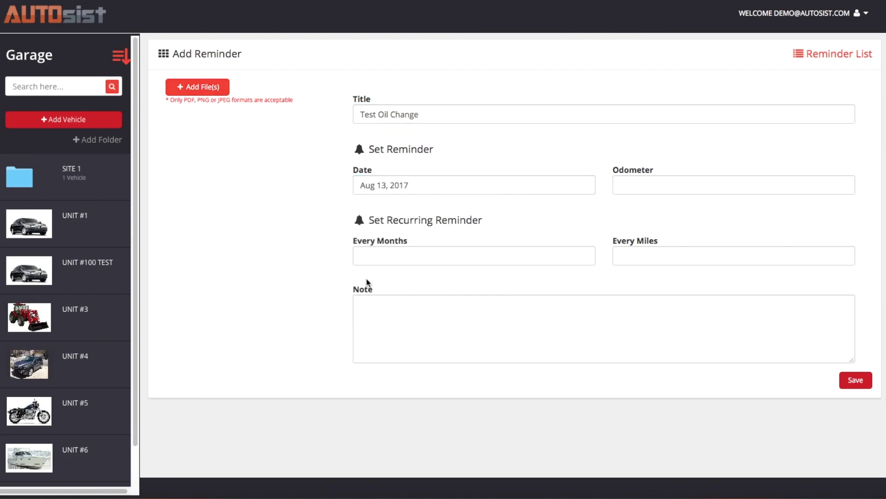
left_click(652, 186)
type("10")
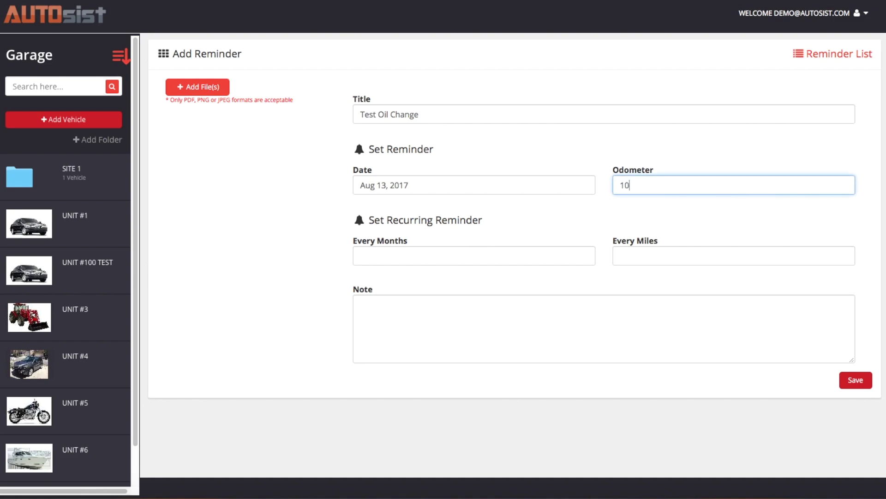
type("000")
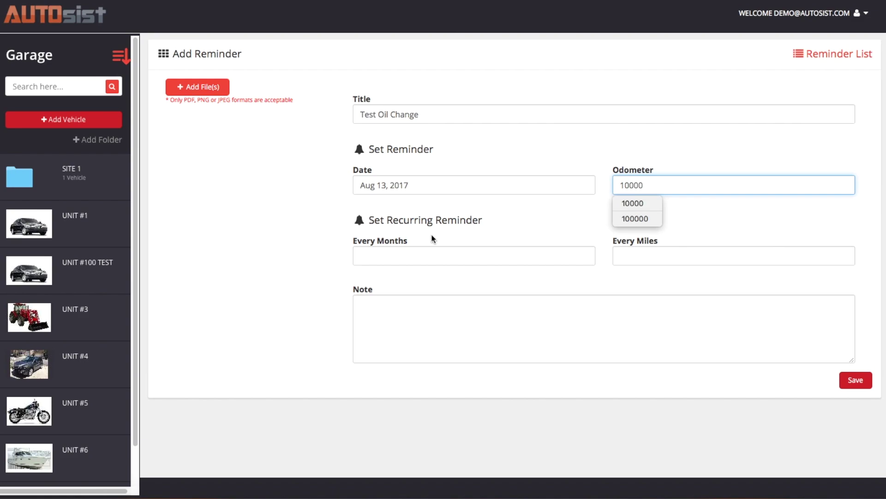
Make the reminder recur every 1 month and every 5000 miles
left_click(409, 254)
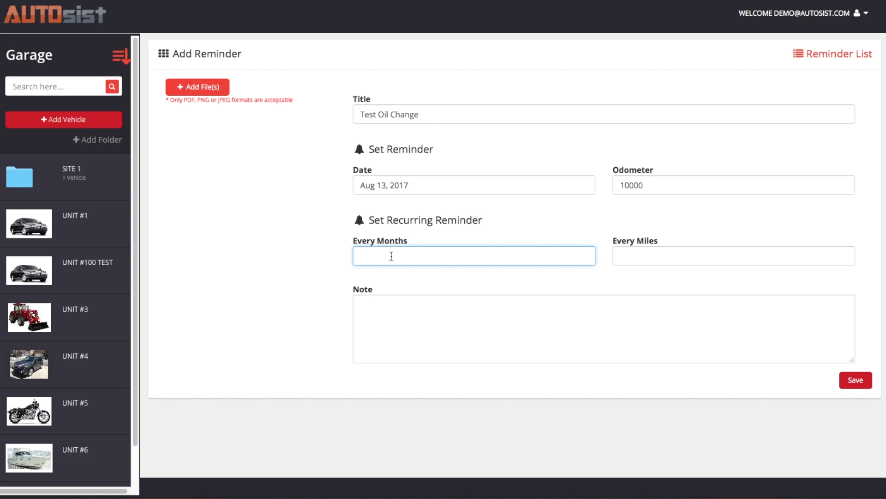
type("1")
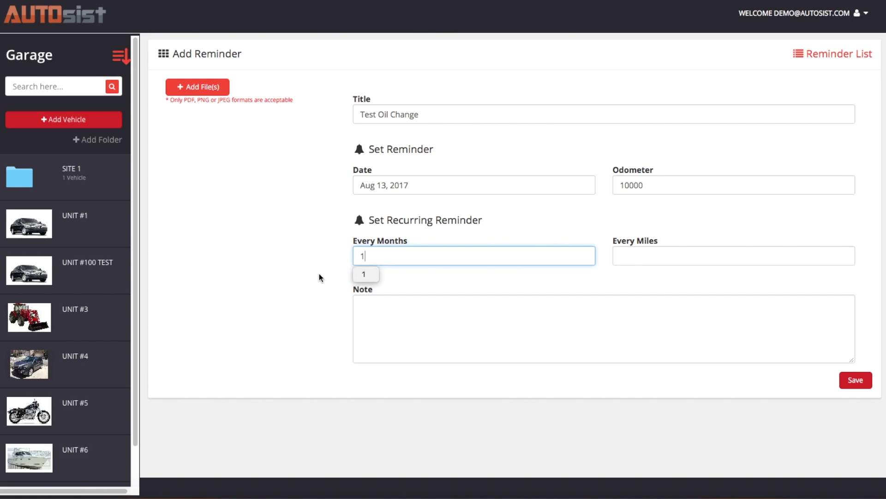
left_click(320, 274)
left_click(662, 260)
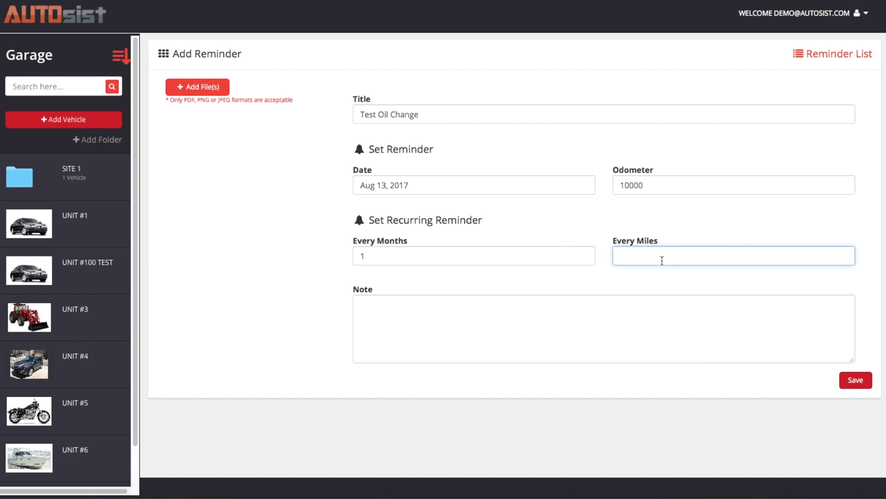
type("5000")
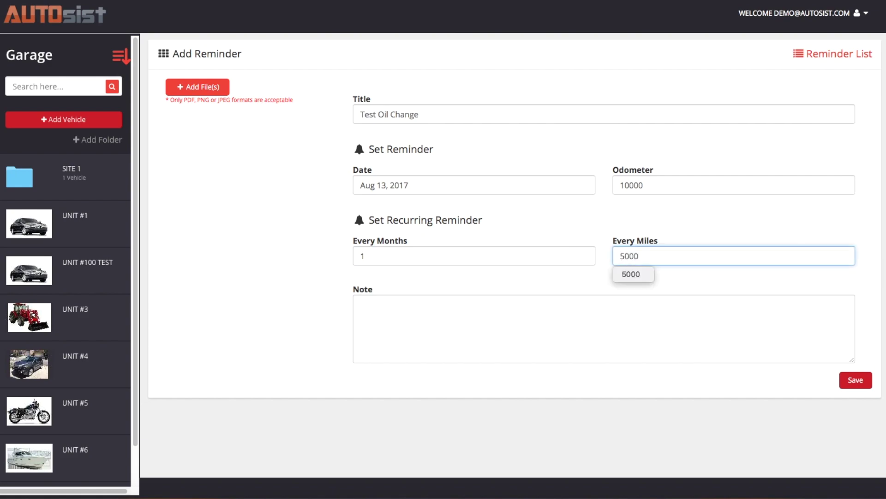
Add the note "Part Numbers" to the reminder and save it
left_click(491, 299)
type("Part Numbers")
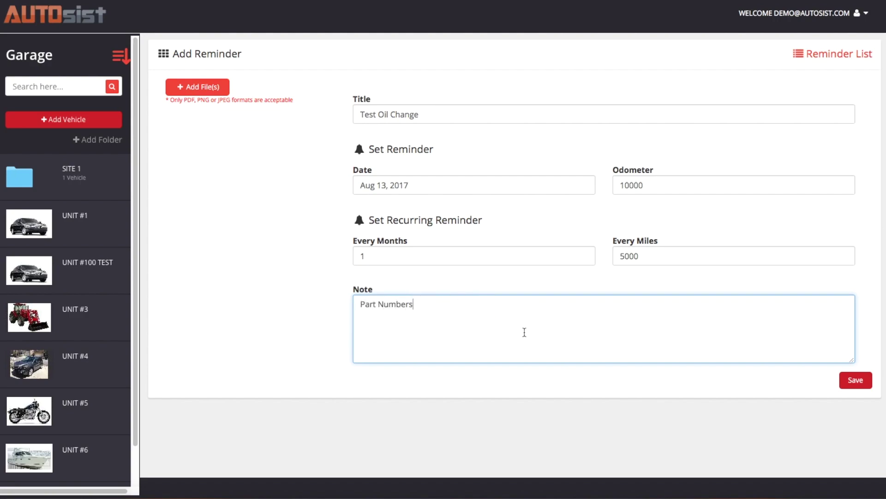
left_click(853, 383)
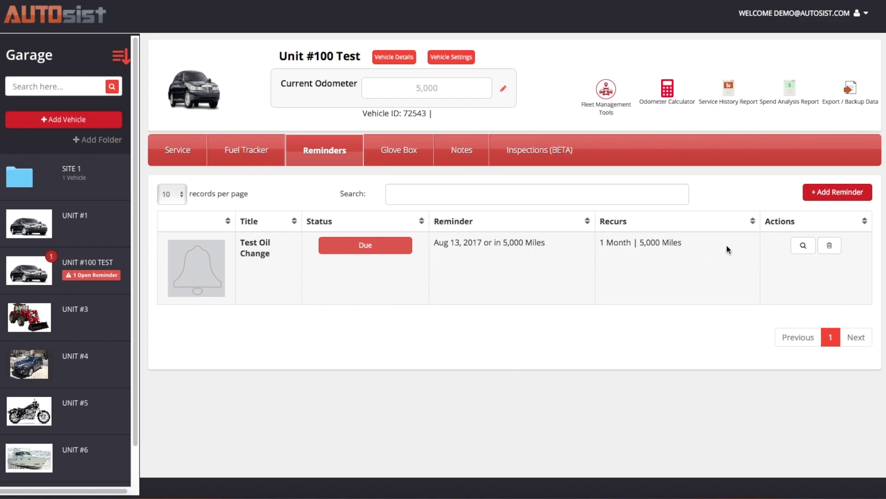
View the saved Test Oil Change reminder's details and return to the vehicle's reminder list
left_click(798, 249)
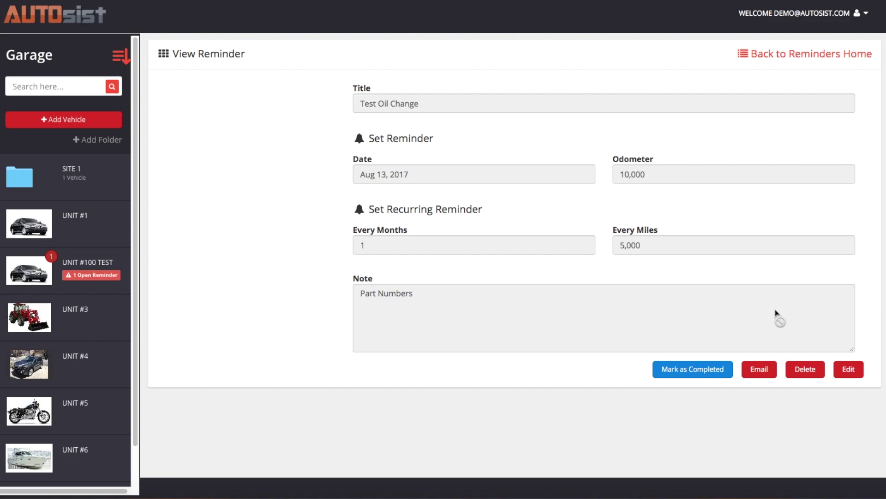
left_click(798, 54)
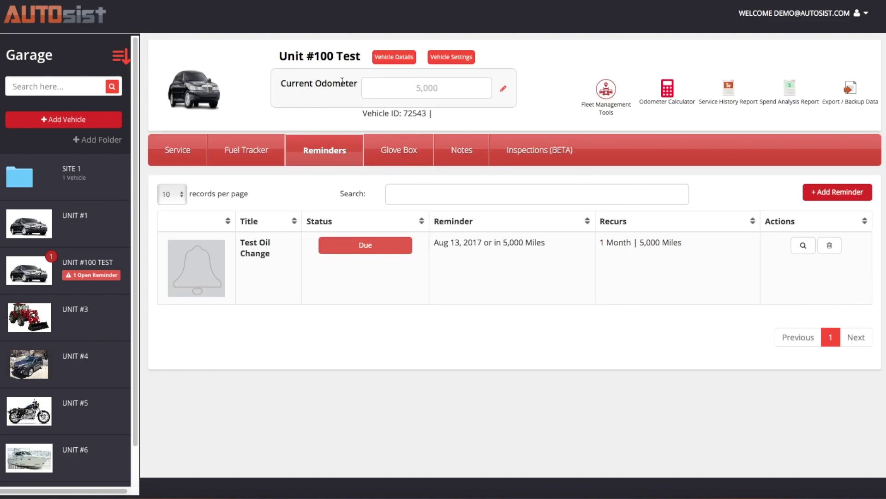
left_click_drag(281, 83, 430, 96)
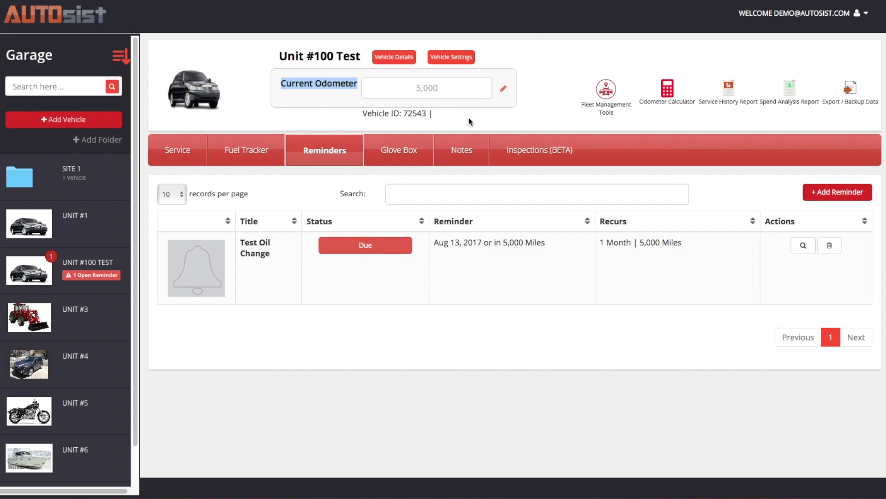
Set the vehicle's current odometer to 7500 and save it
left_click(504, 94)
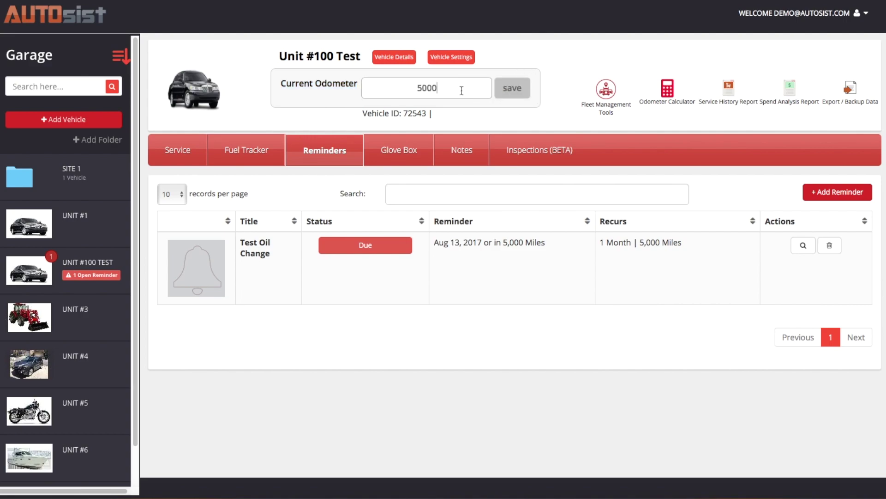
key("BackSpace")
key("BackSpace")
key("BackSpace")
key("BackSpace")
type("7500")
key("Return")
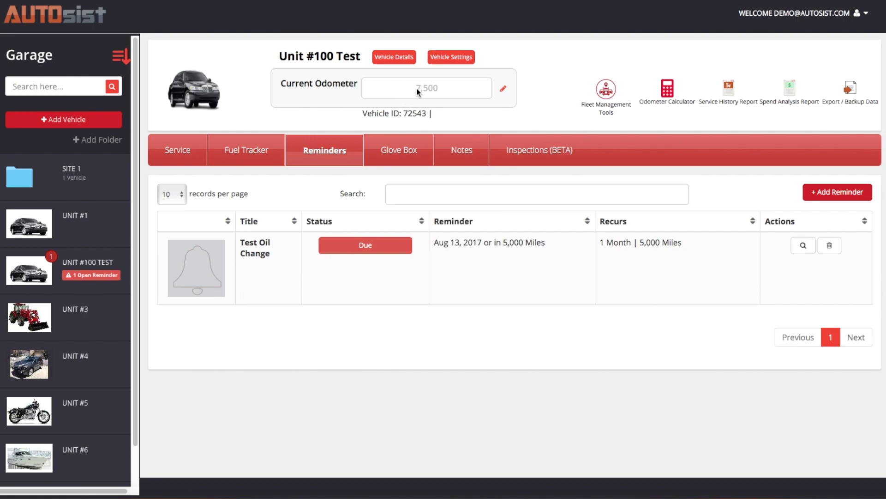
Add and save a service record titled "Test" with an odometer of 8000 for Unit #100 Test
left_click(183, 153)
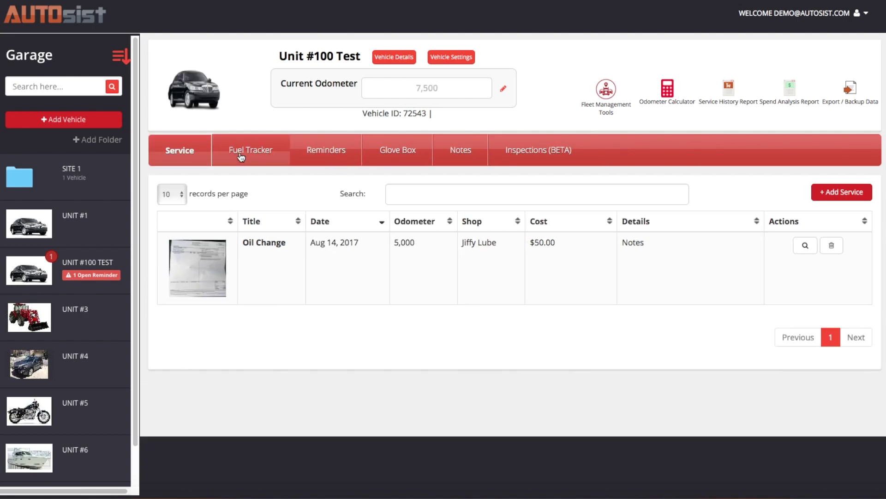
left_click(841, 193)
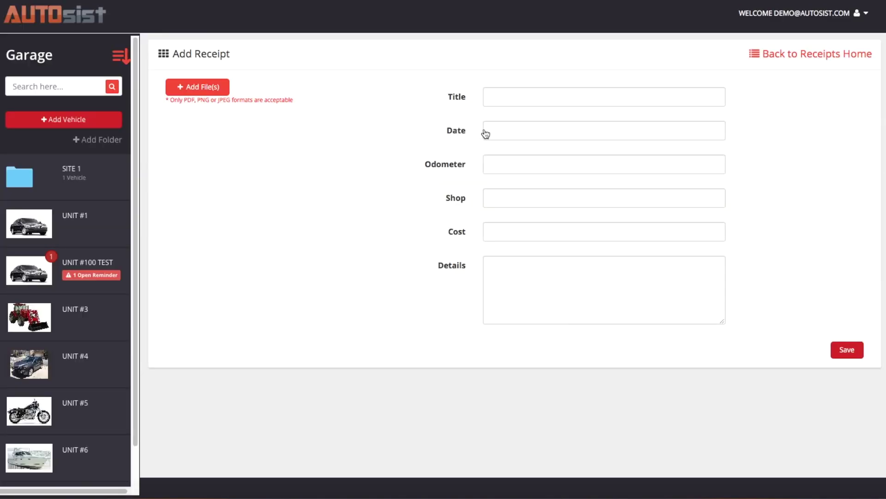
left_click(504, 96)
type("Test")
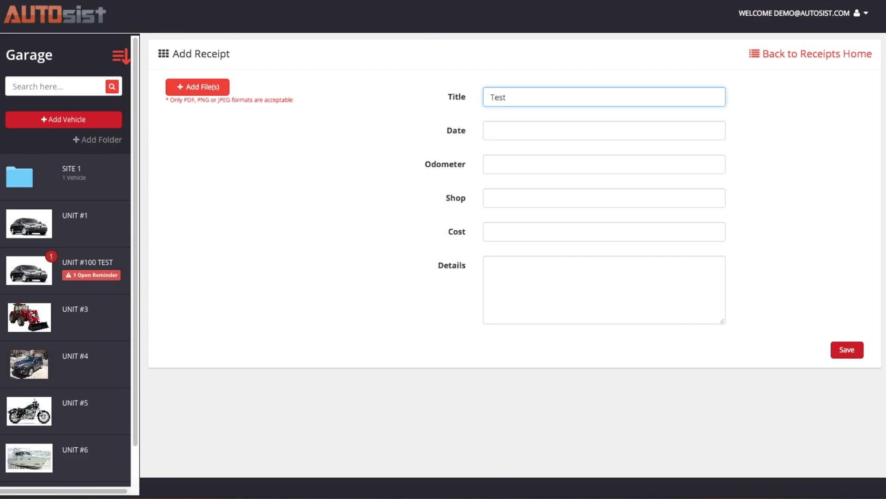
left_click(496, 163)
type("8000")
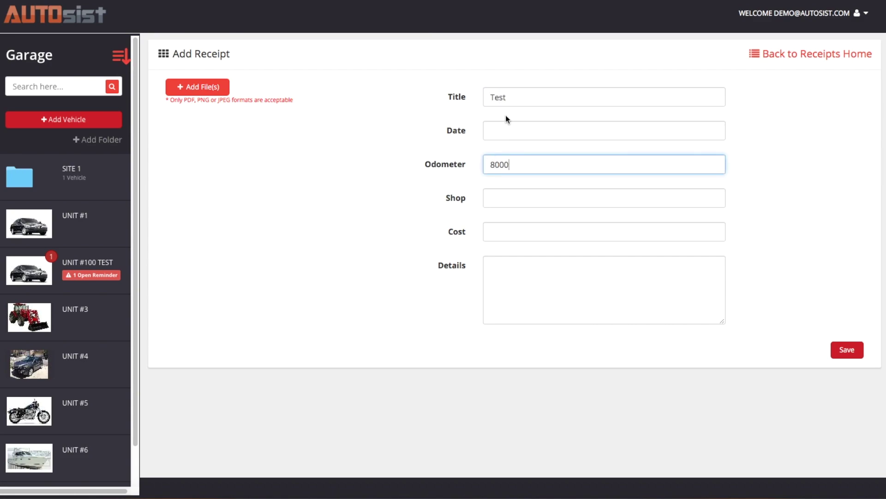
left_click(517, 99)
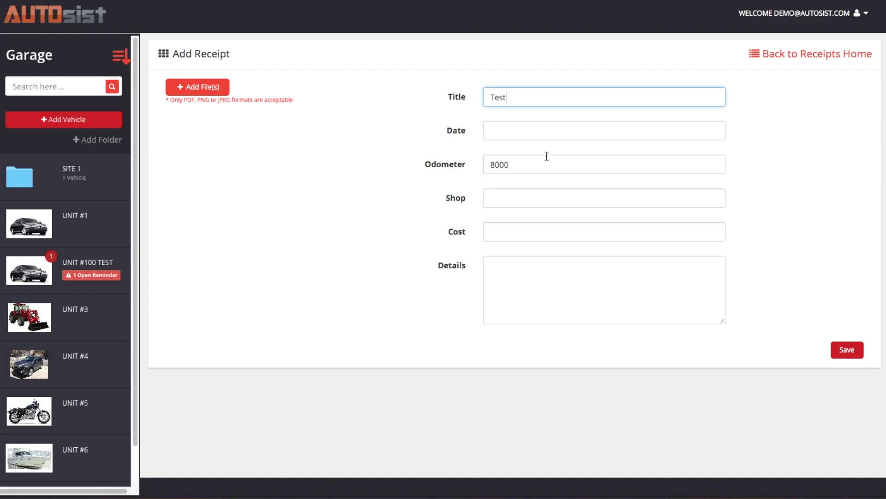
left_click(845, 352)
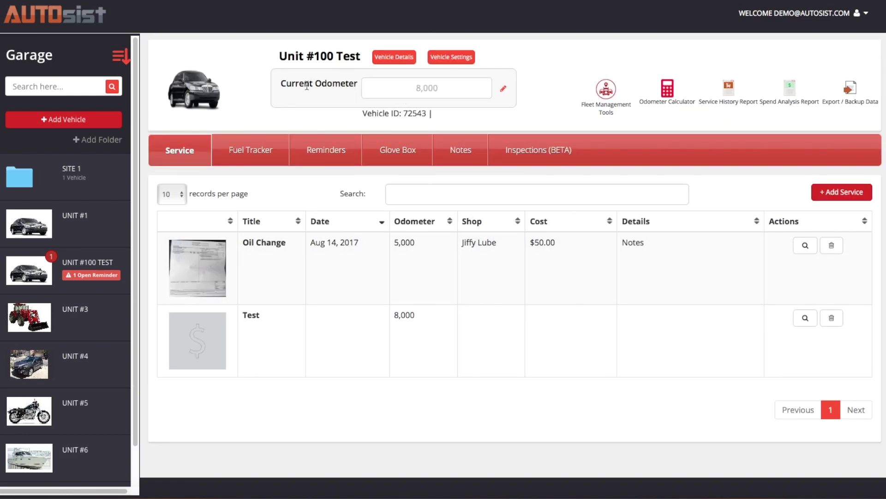
Return to the vehicle's reminders and submit the Odometer Calculator with an average of 20000 miles driven per year
left_click_drag(280, 83, 358, 83)
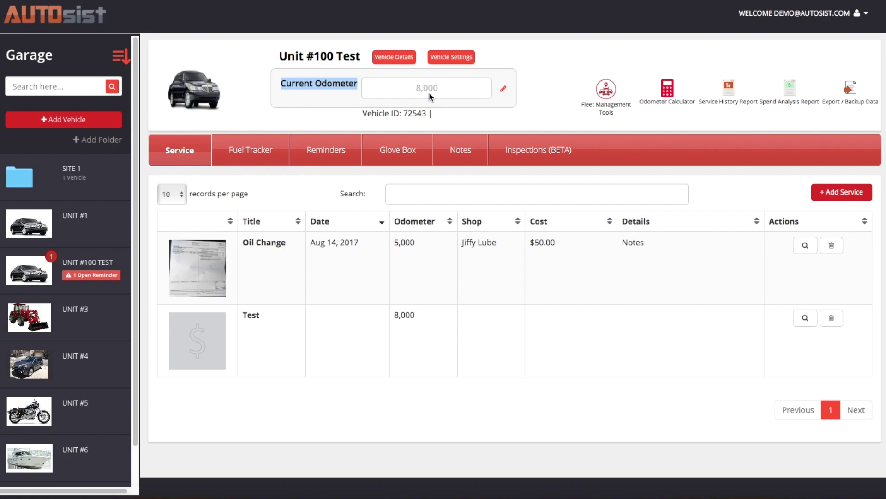
left_click(327, 146)
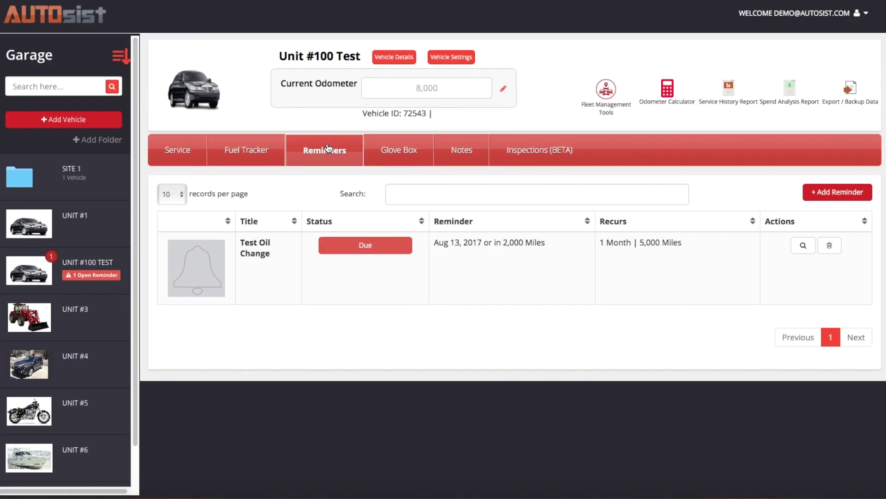
left_click(669, 94)
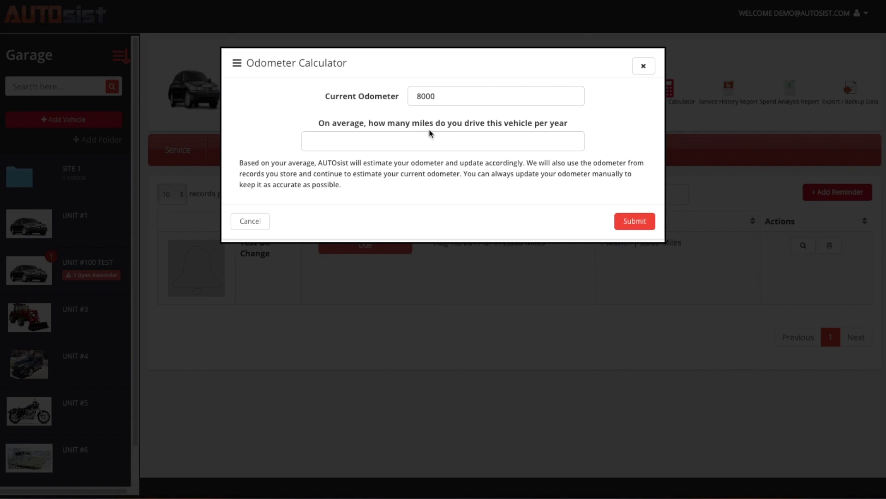
left_click(417, 138)
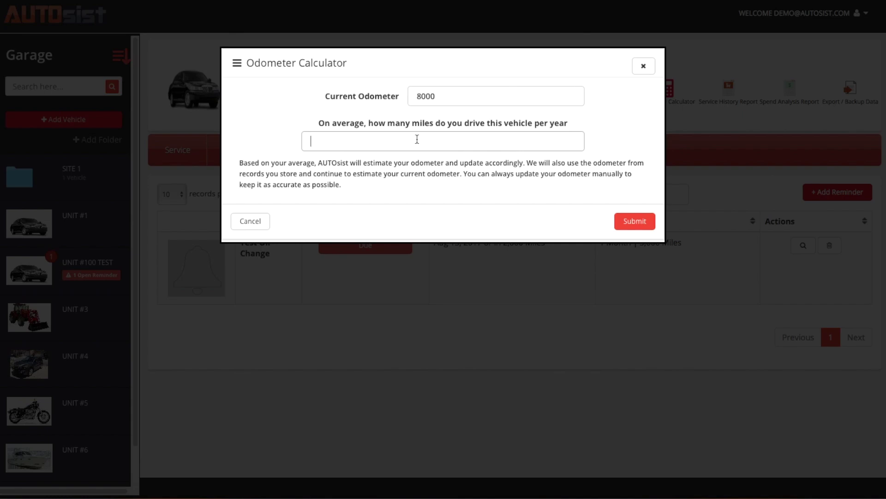
type("20000")
left_click(396, 161)
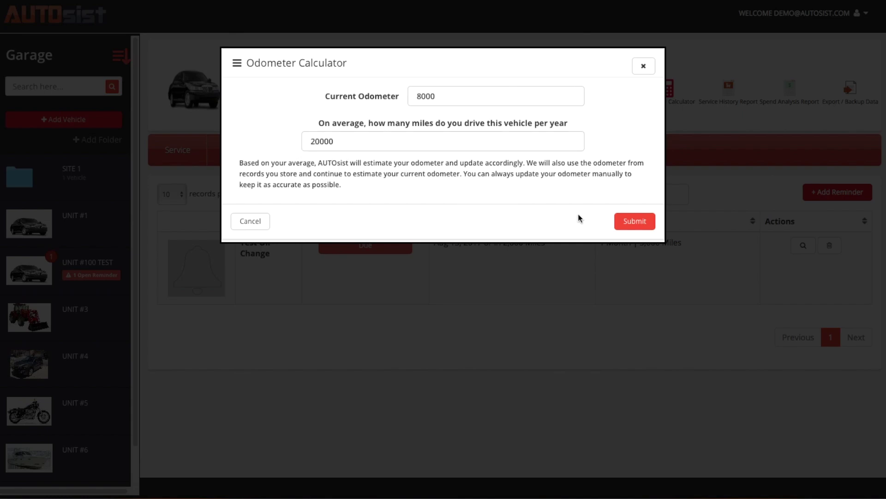
left_click(636, 221)
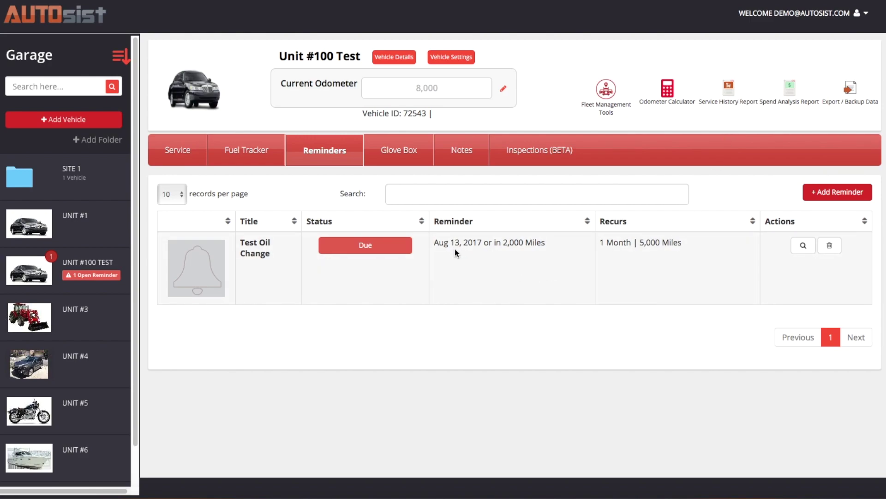
Mark the Test Oil Change reminder as completed, choosing Sep 14, 2017 and an odometer of 15,000 for the next one
left_click(804, 246)
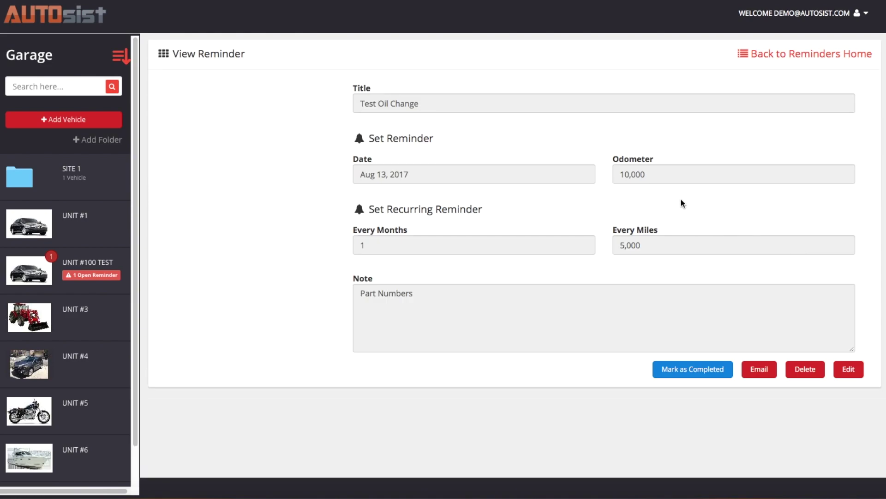
left_click(694, 374)
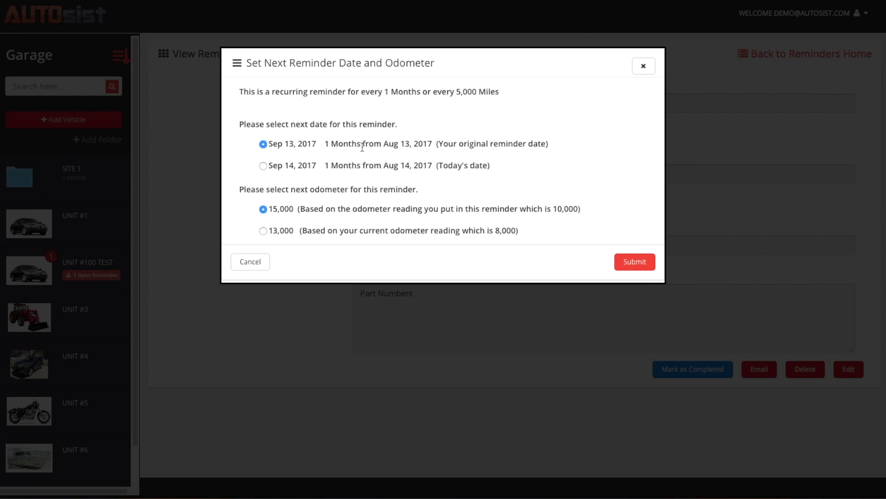
left_click(263, 167)
left_click(630, 263)
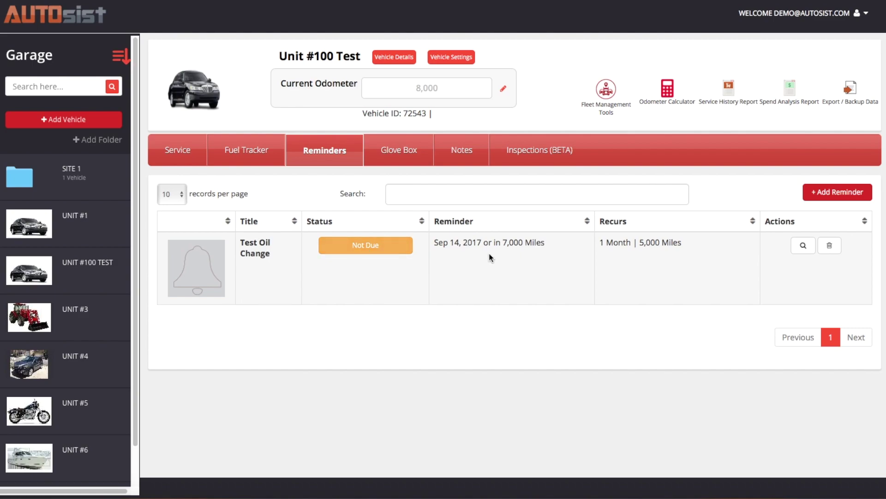
Check the next due date of the Test Oil Change reminder in the reminder list
left_click(436, 243)
left_click_drag(436, 243, 480, 252)
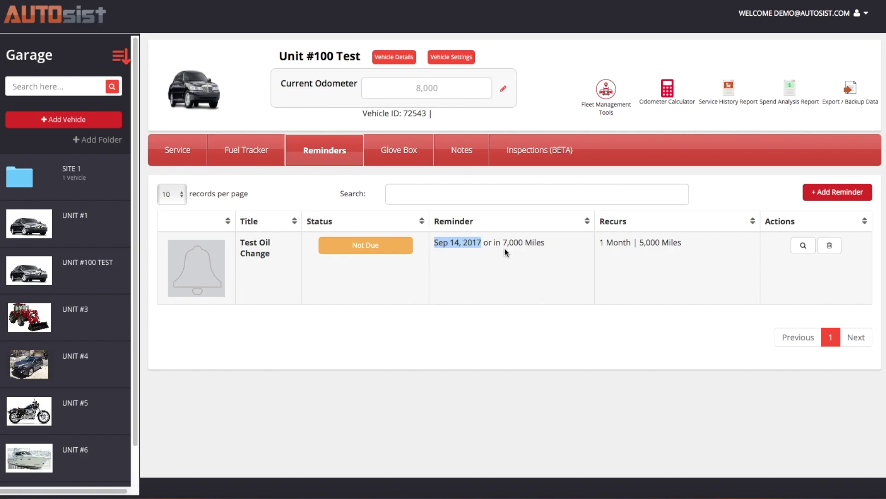
left_click(503, 266)
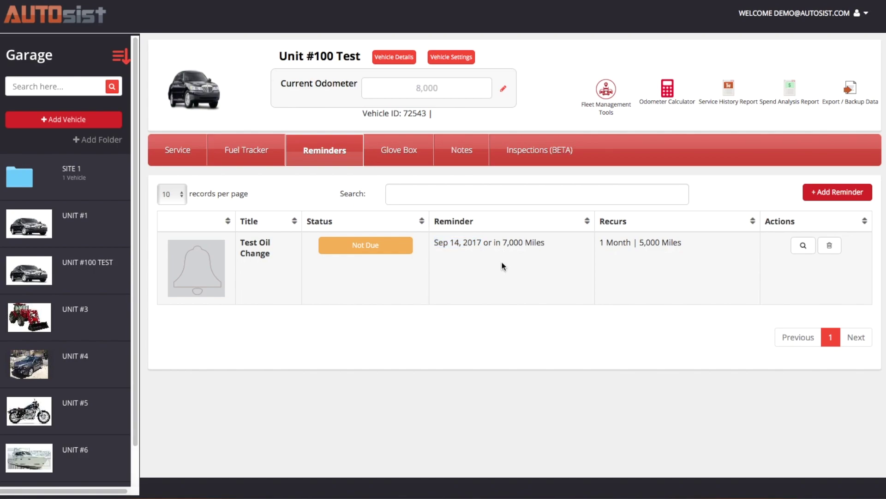